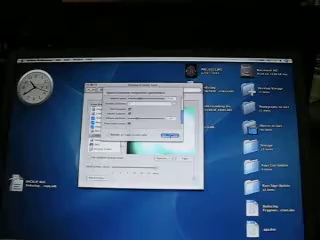
Step: Confirm the adjusted SoundStream stream and sensitivity settings to return to the preview
key(Return)
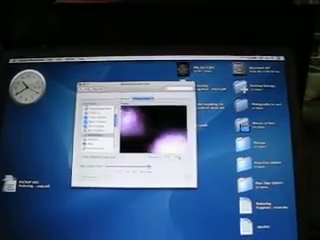